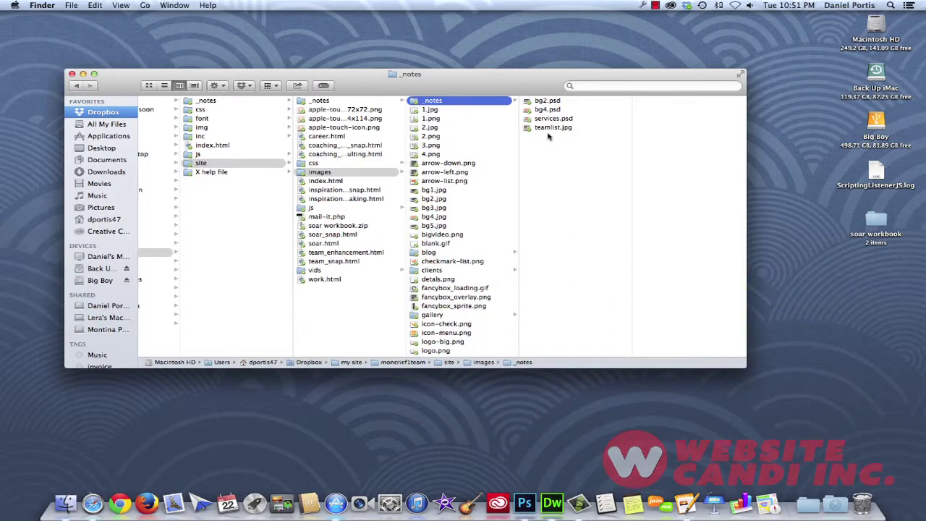
Select teamlist.jpg in the _notes folder, Quick Look it full size, then close the preview.
left_click(539, 128)
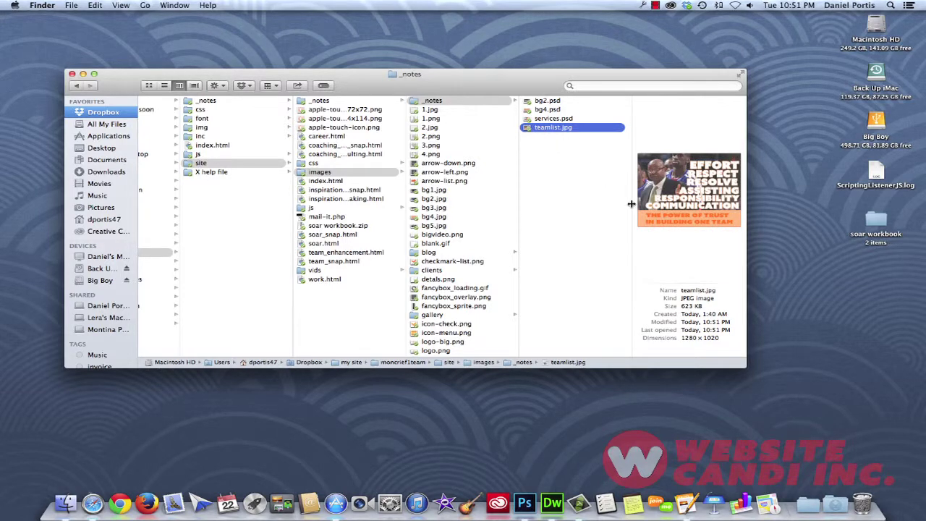
key("space")
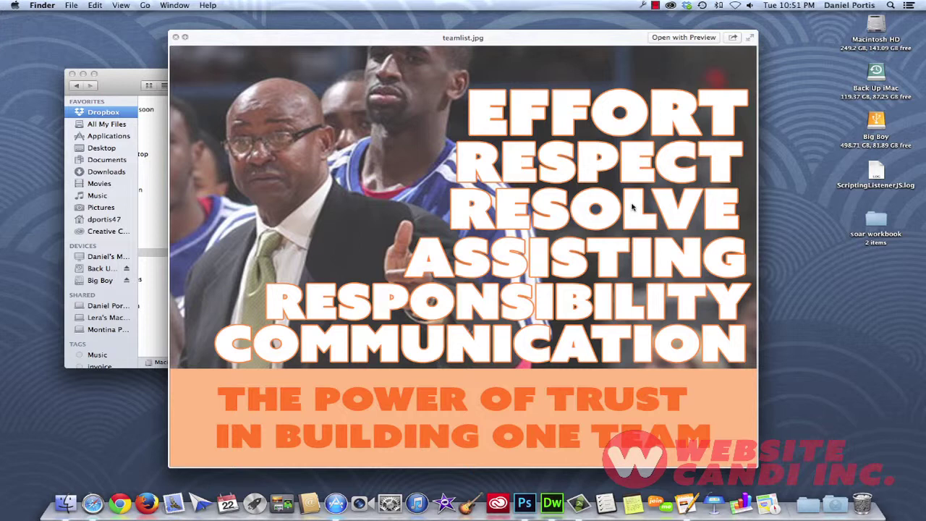
key("space")
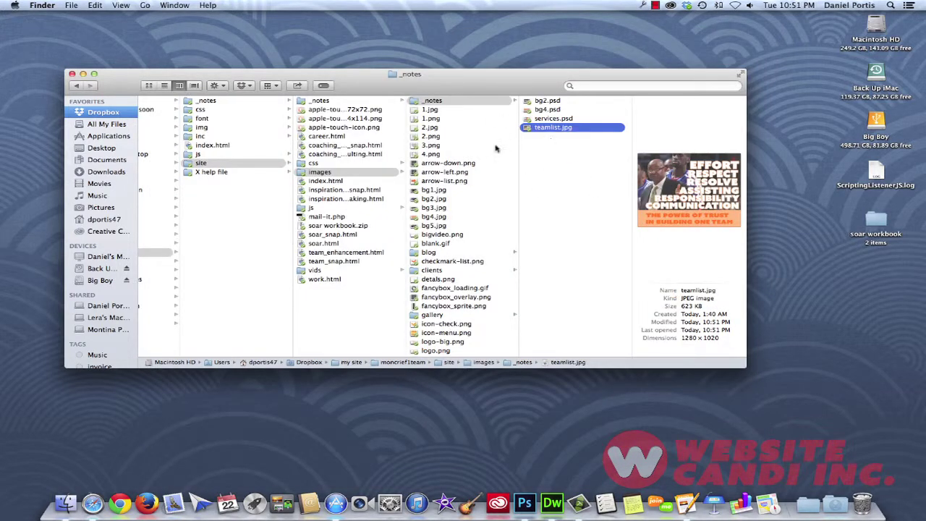
double_click(577, 130)
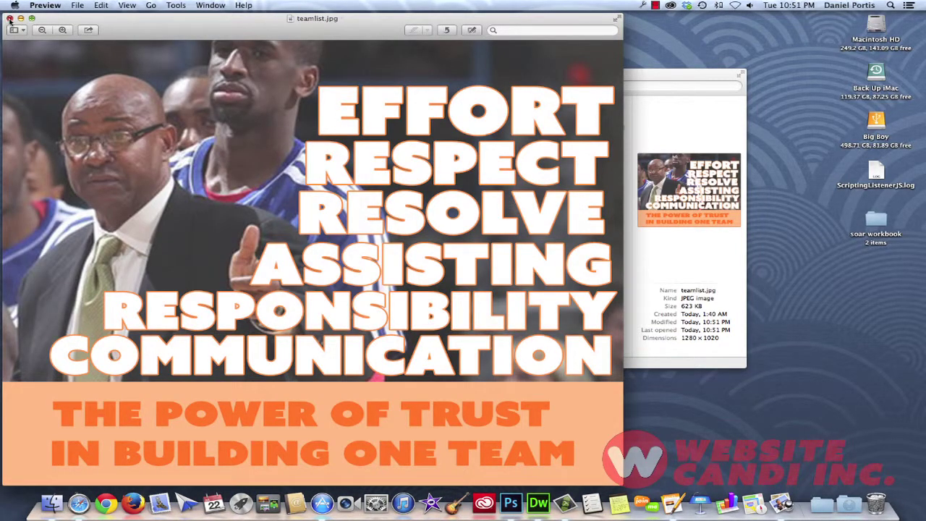
left_click_drag(117, 27, 275, 32)
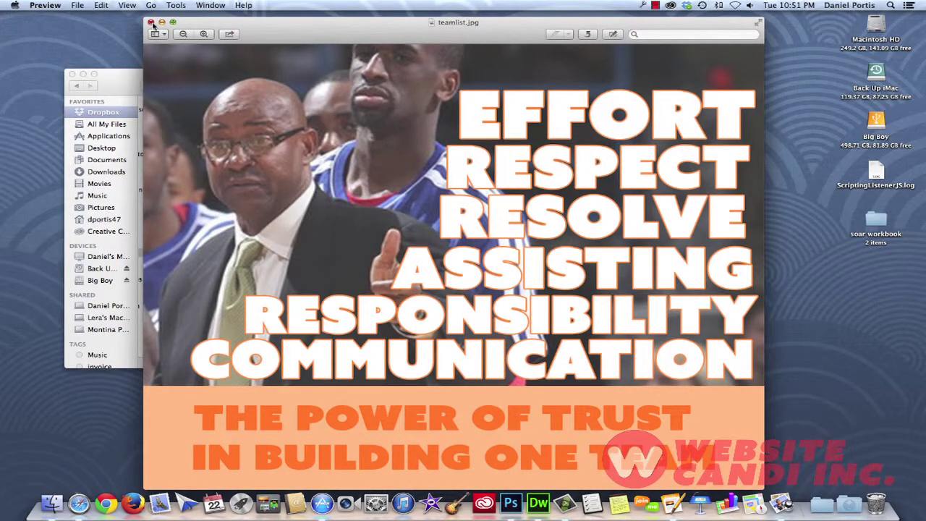
left_click(151, 23)
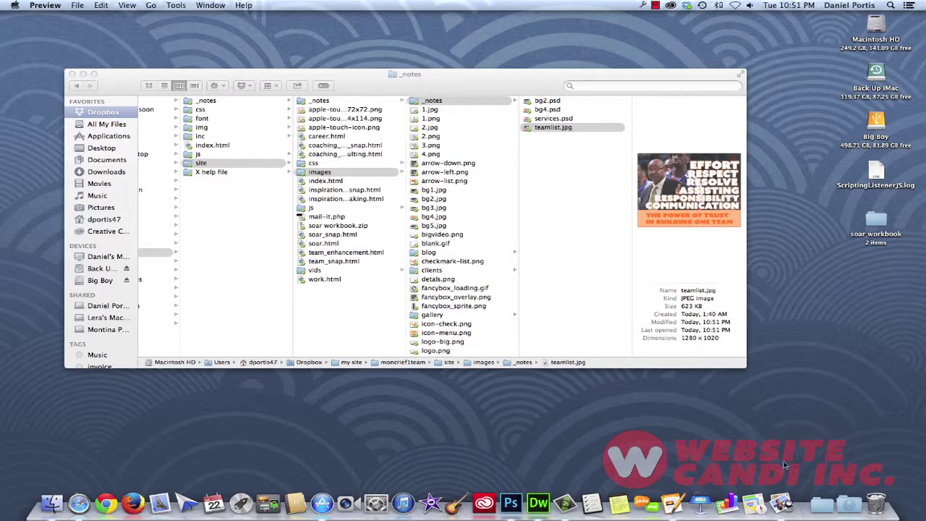
right_click(779, 502)
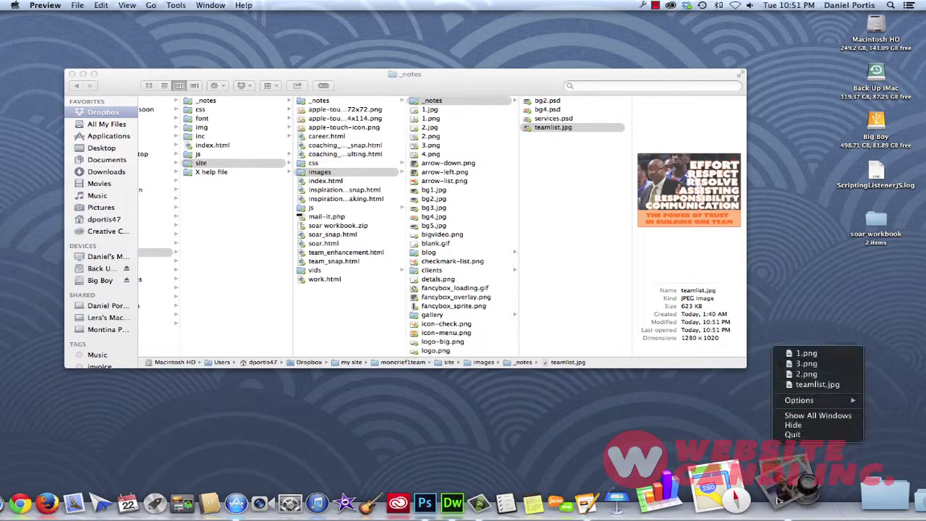
Quit the viewer and use teamlist.jpg's Get Info to set all JPEGs to Photoshop CC 2014.
left_click(796, 436)
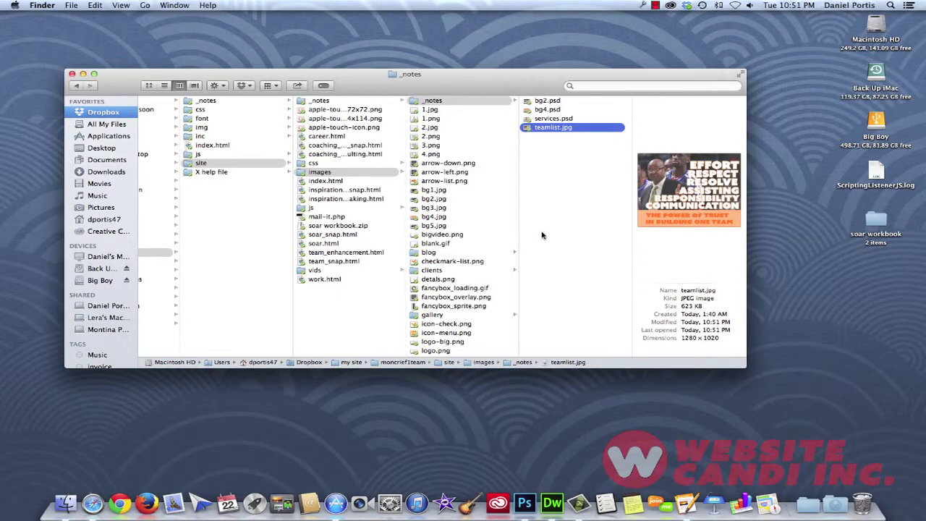
right_click(581, 129)
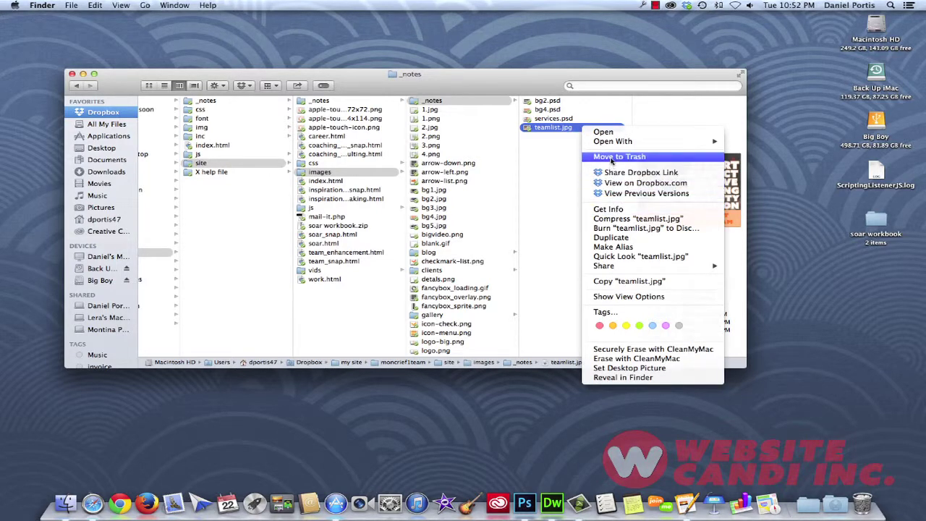
left_click(608, 209)
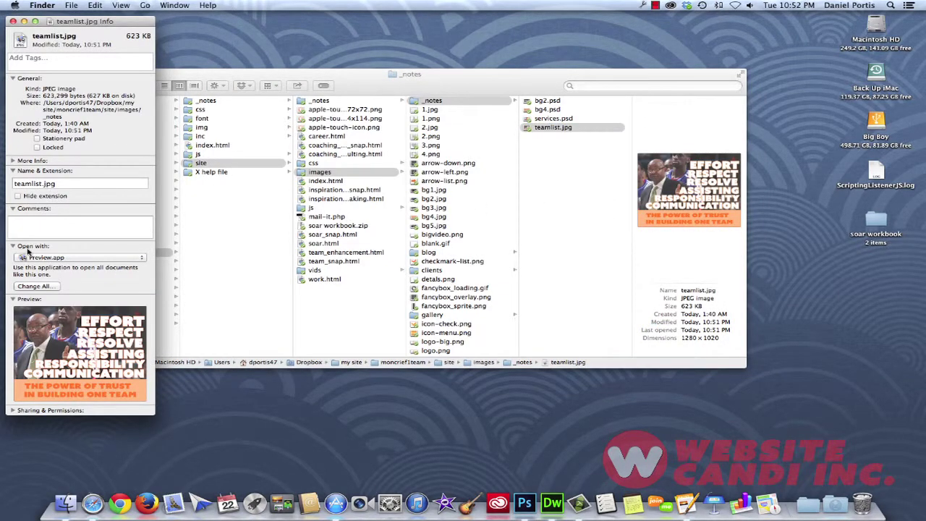
left_click(62, 257)
left_click(62, 276)
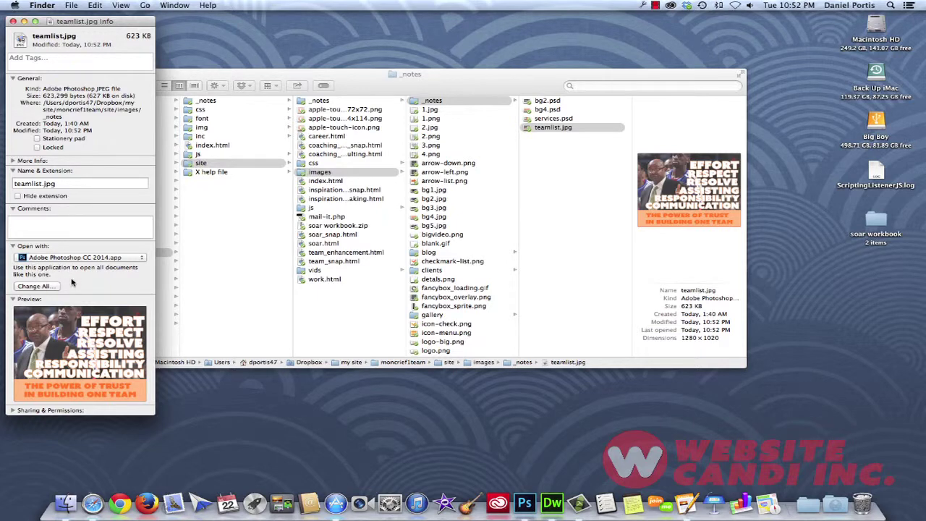
left_click(36, 287)
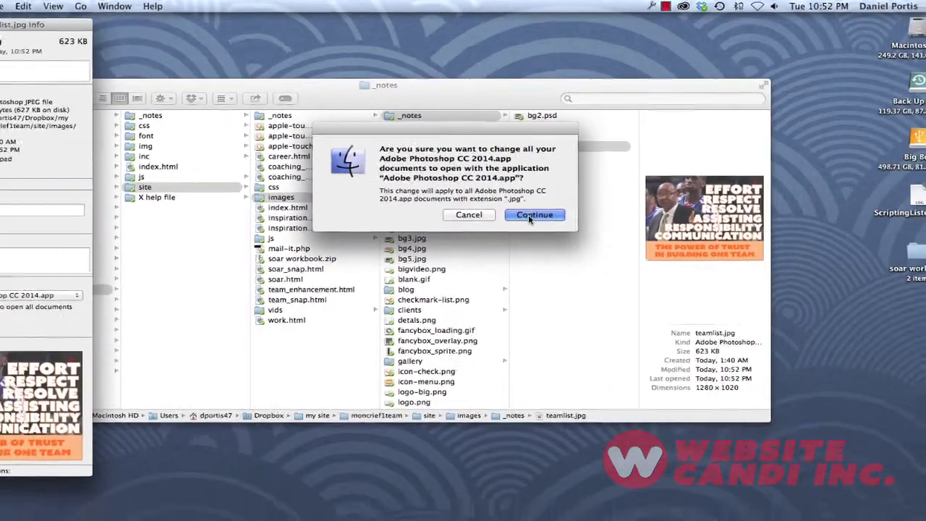
left_click(521, 273)
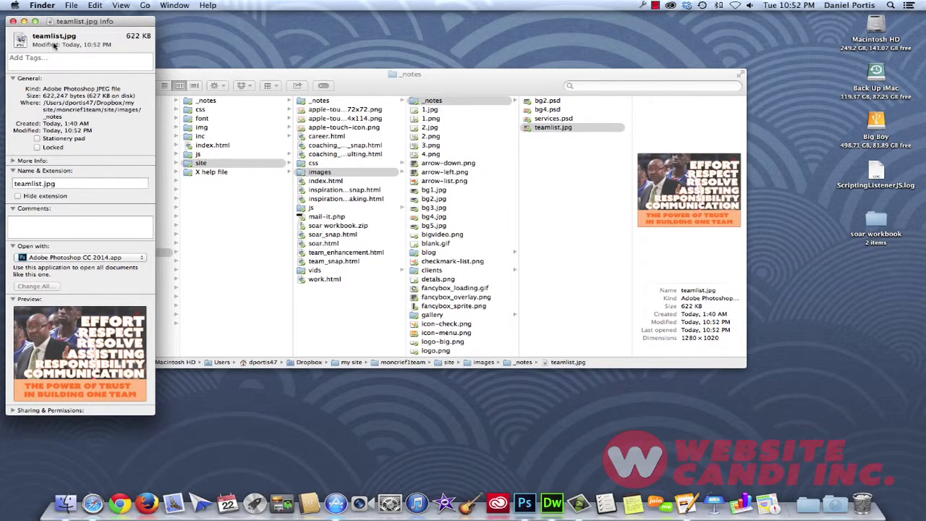
Close Info, open teamlist.jpg in Photoshop, move its window aside, and select 2.png.
left_click(13, 21)
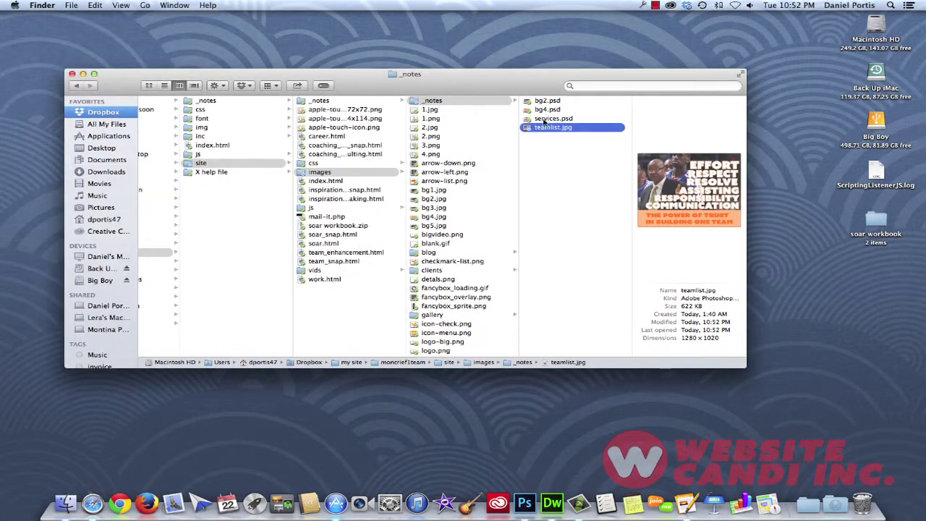
double_click(546, 128)
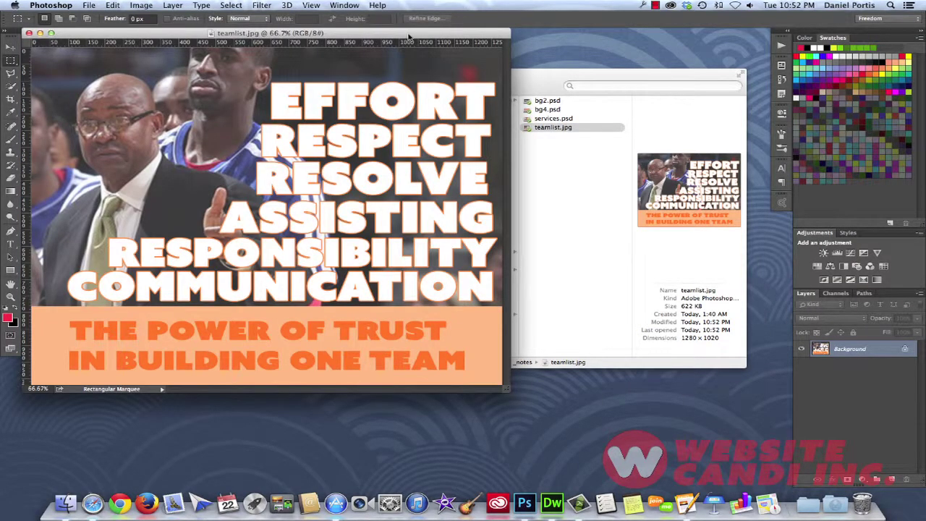
left_click_drag(408, 34, 552, 100)
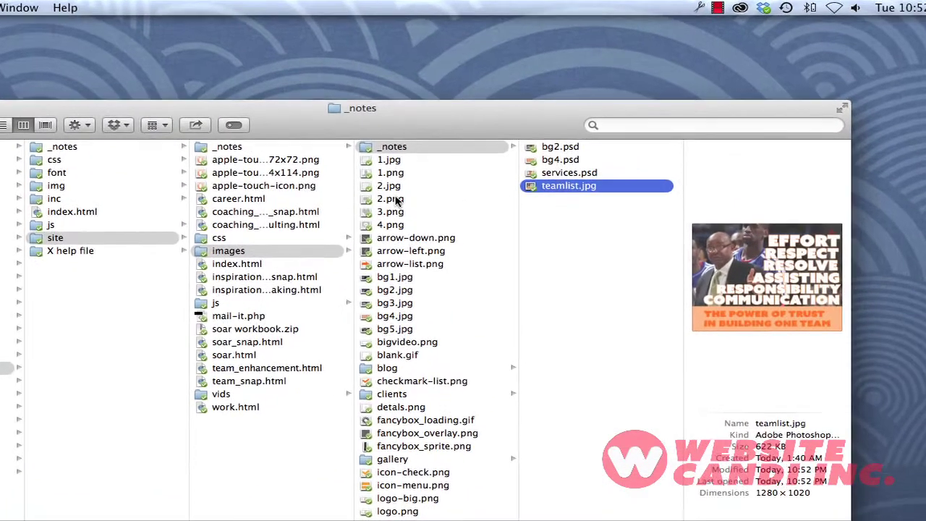
left_click(396, 202)
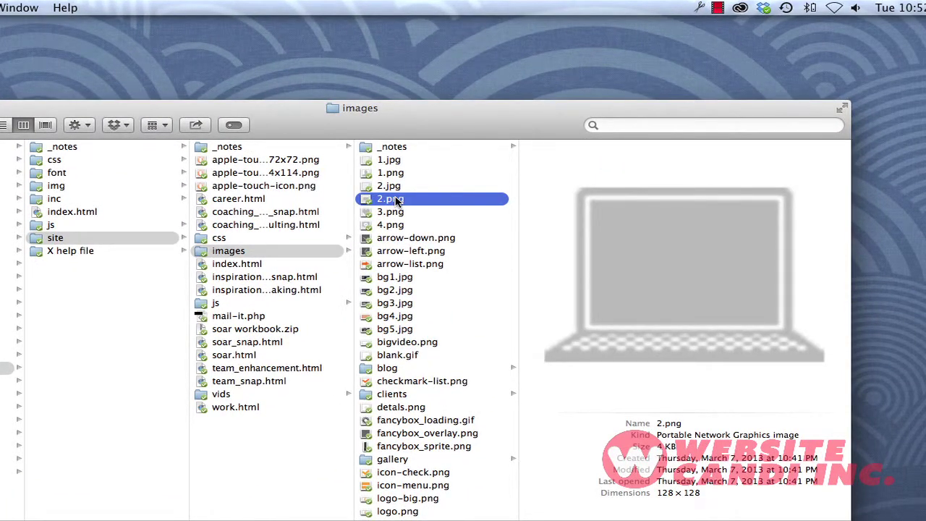
double_click(396, 202)
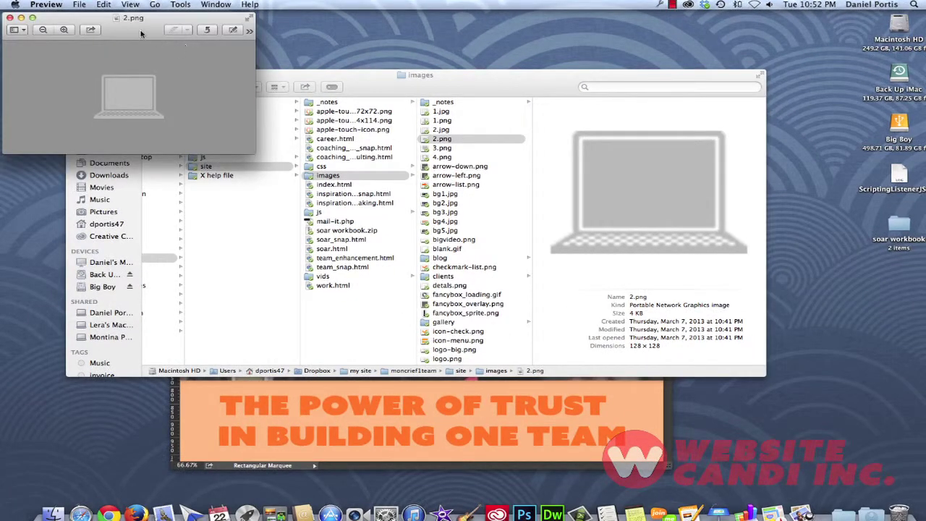
left_click_drag(141, 33, 252, 118)
left_click(122, 102)
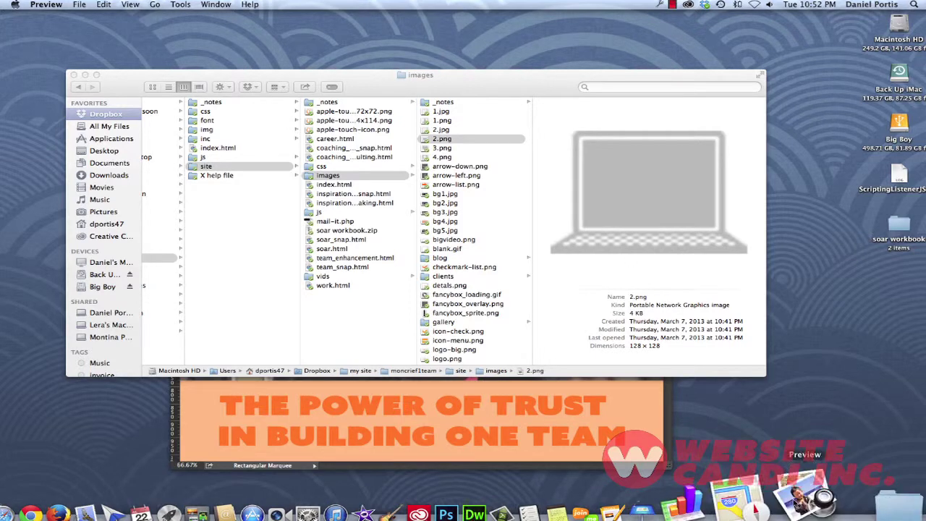
left_click(788, 502)
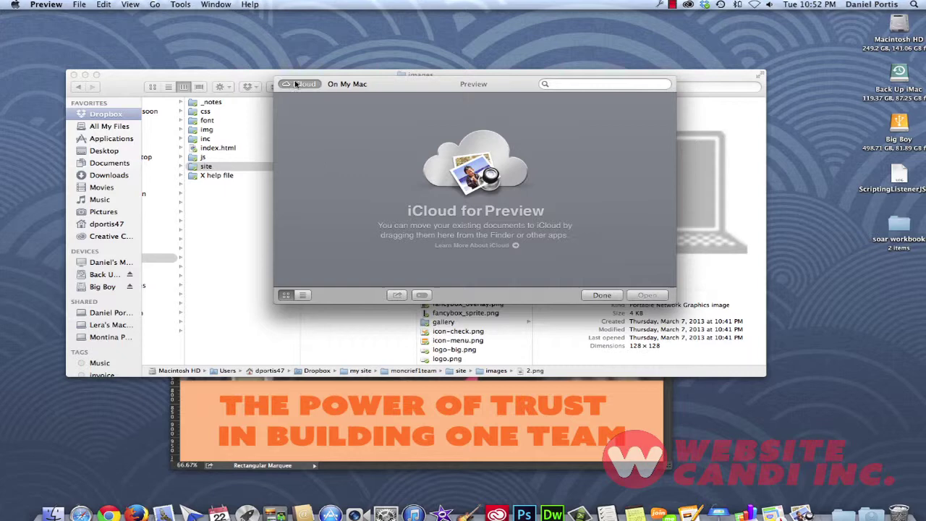
Quit Preview and use 2.png's Get Info to set all PNGs to Photoshop CC 2014.
key("super+q")
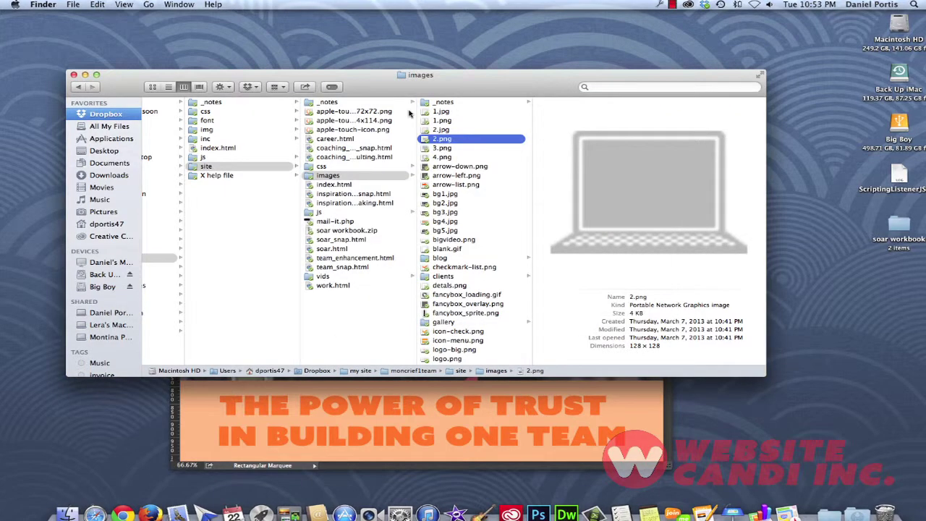
right_click(457, 142)
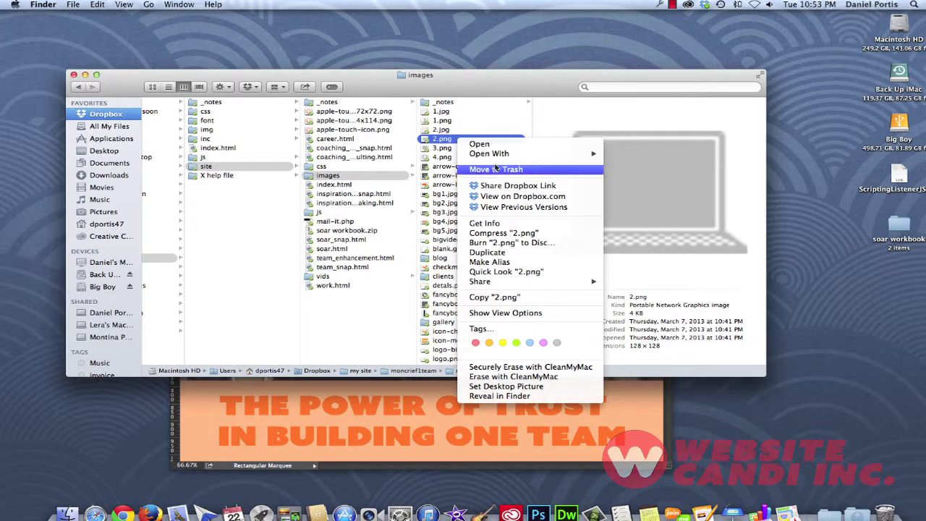
left_click(496, 224)
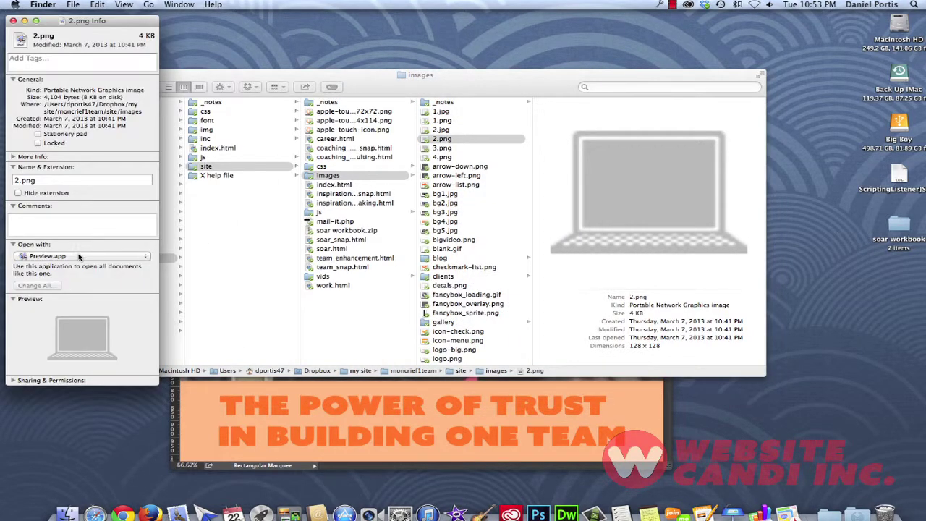
left_click(79, 257)
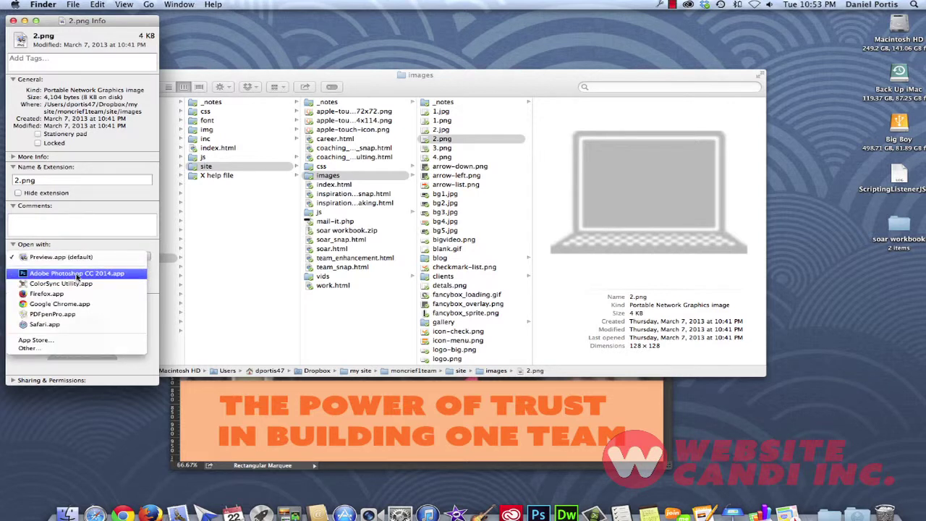
left_click(77, 274)
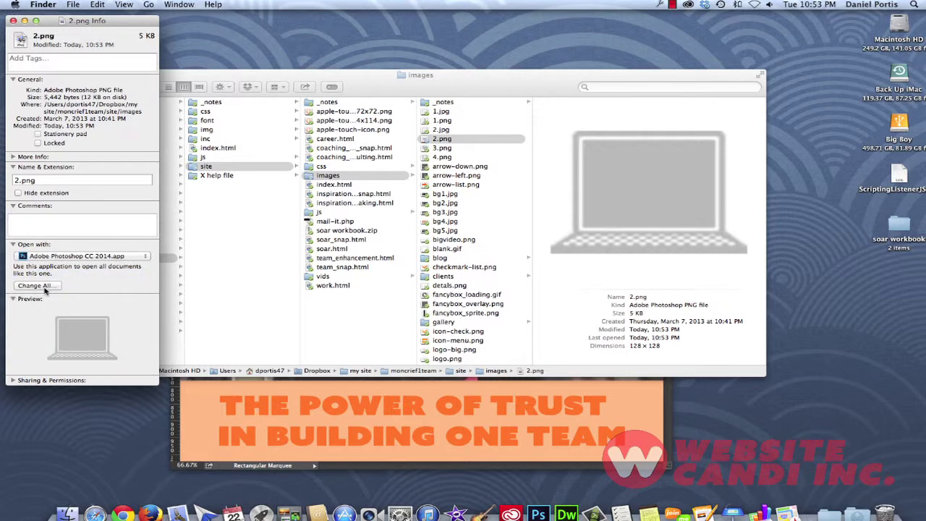
left_click(43, 287)
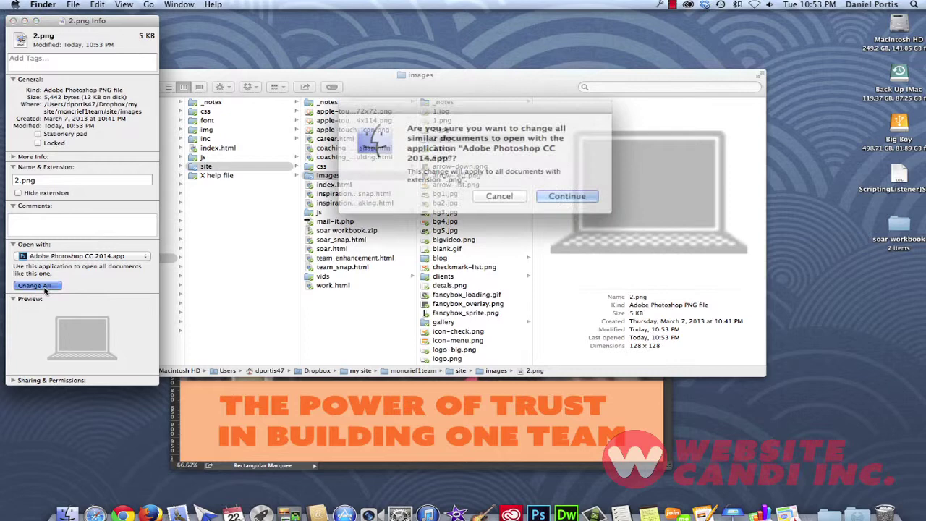
left_click(557, 190)
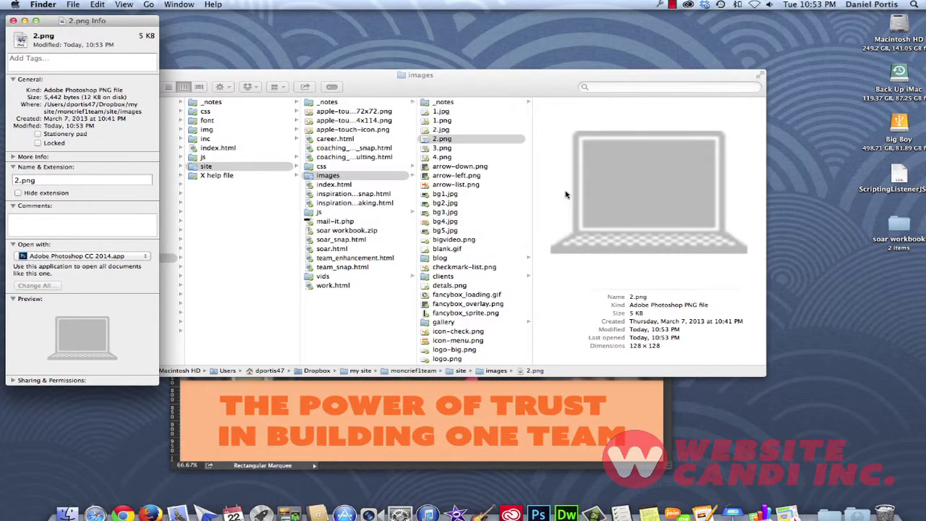
left_click(13, 21)
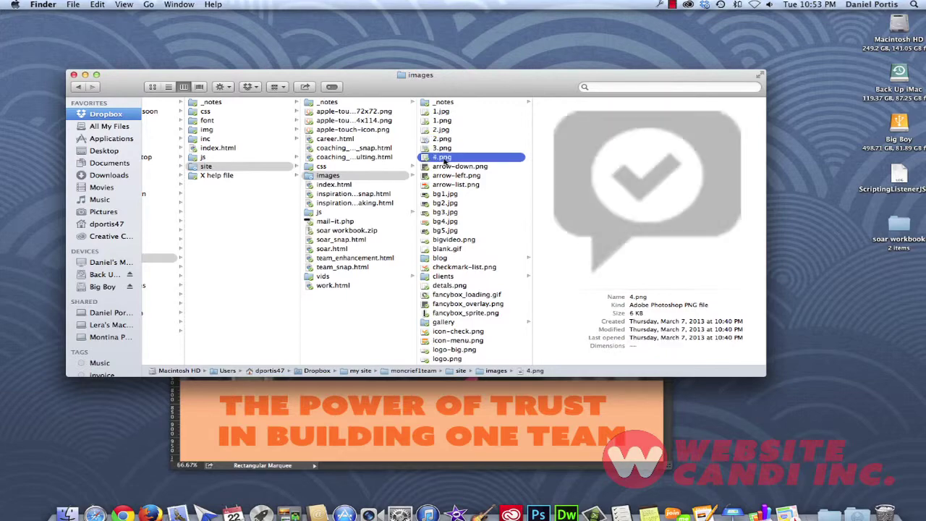
Open 4.png in Photoshop with Cmd+O, move its window aside, and return to Finder.
key("super+o")
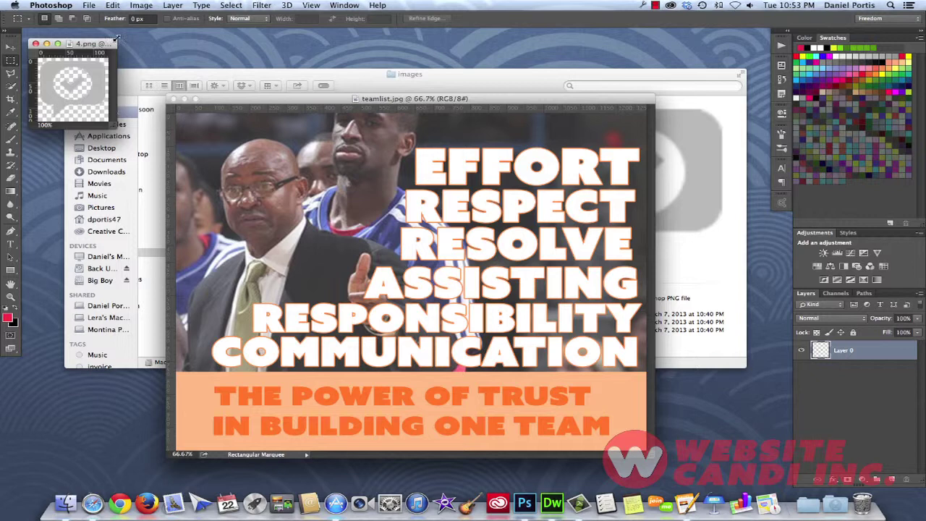
left_click_drag(111, 45, 184, 55)
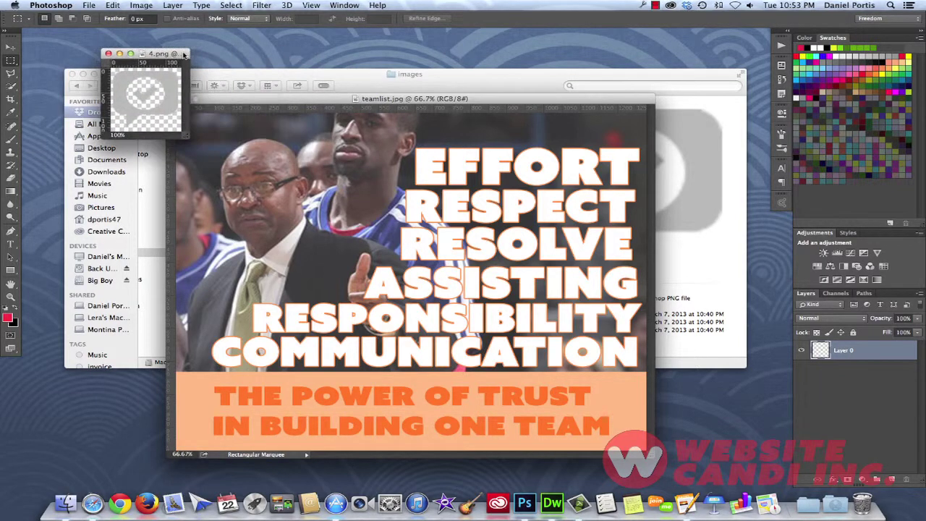
left_click(453, 85)
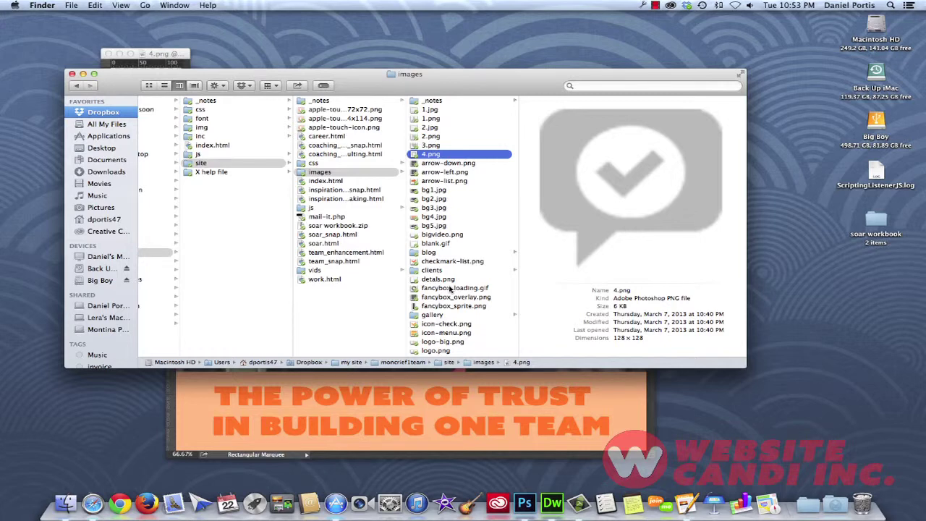
Use coaching_consulting.html's Get Info to set all HTML files to open in Dreamweaver CC 2014.
scroll(345, 207, "left", 4)
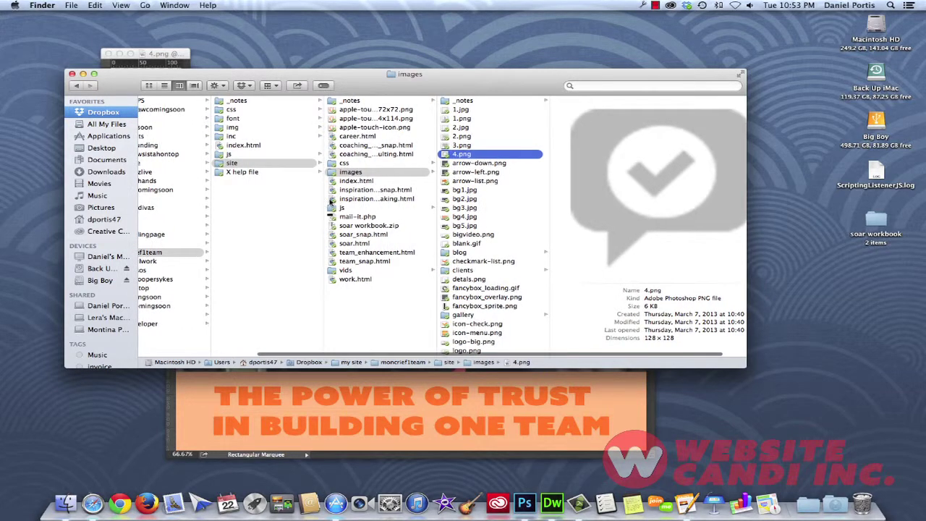
left_click(365, 155)
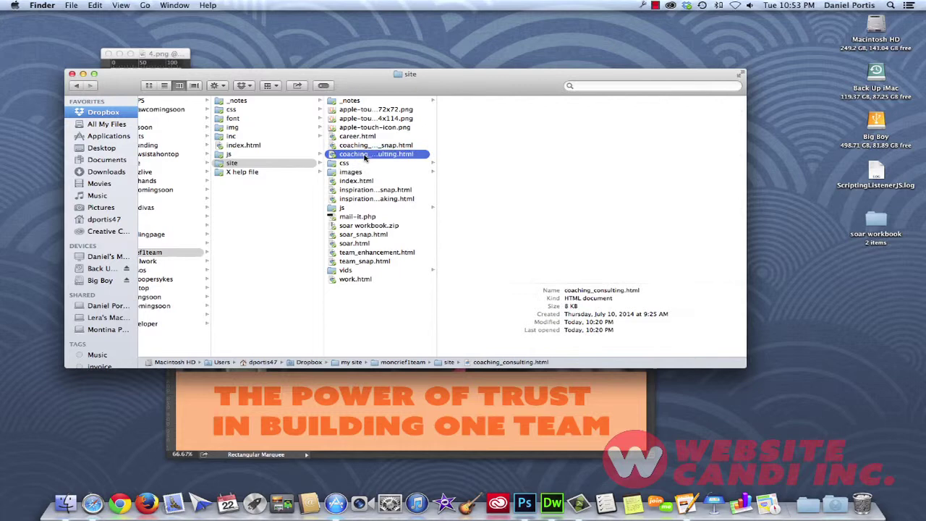
right_click(365, 158)
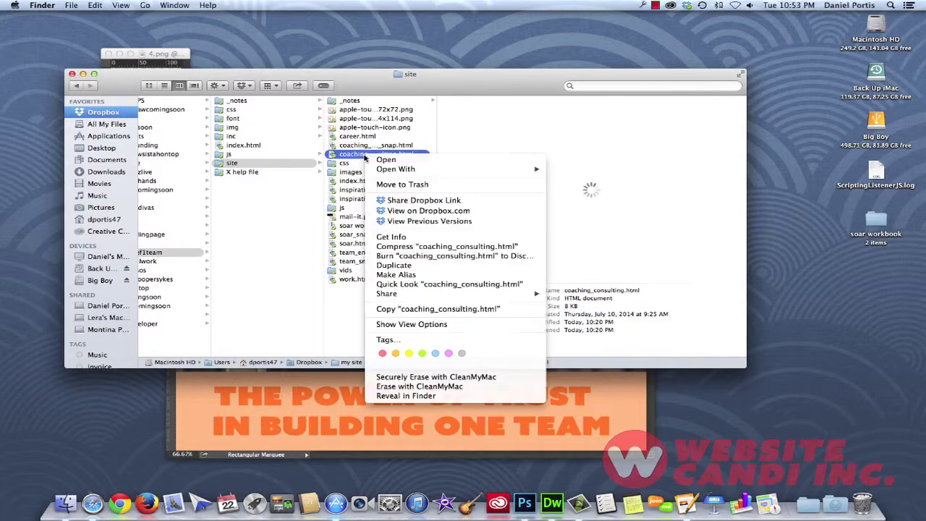
left_click(403, 239)
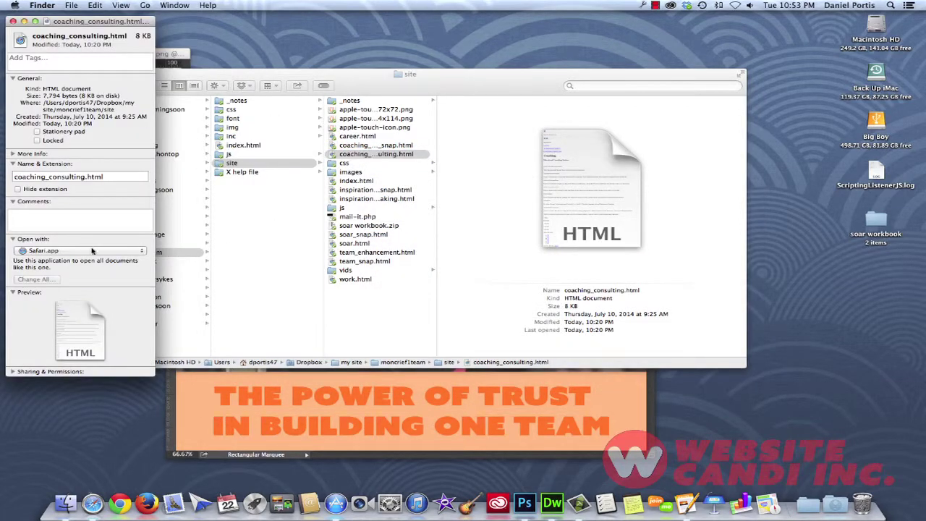
left_click(81, 252)
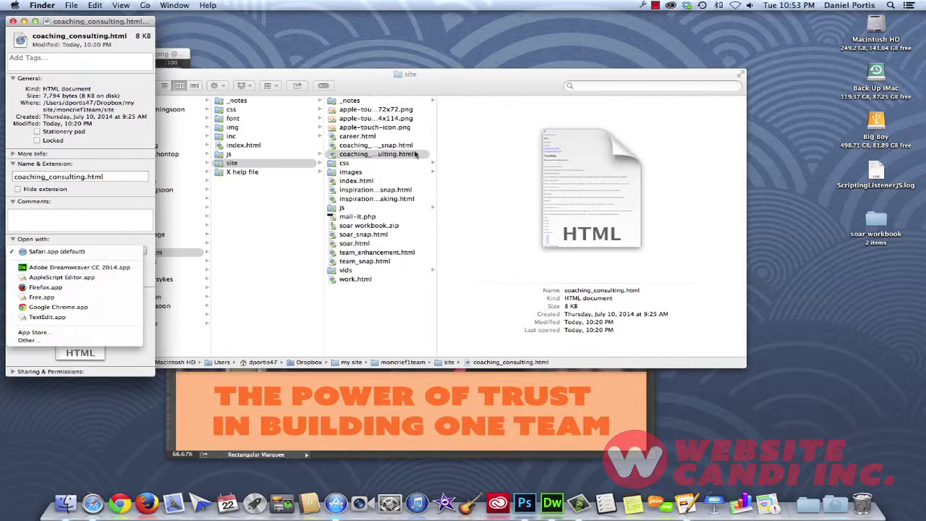
left_click(65, 269)
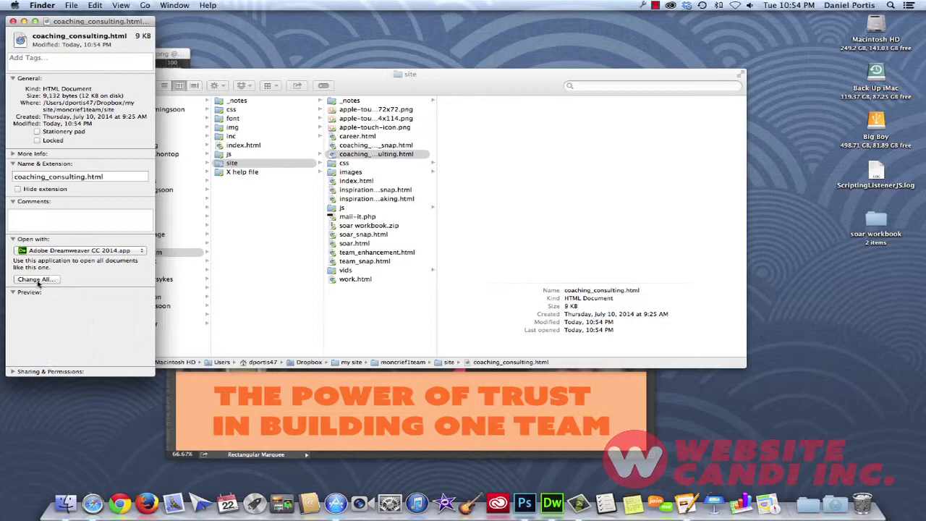
left_click(38, 280)
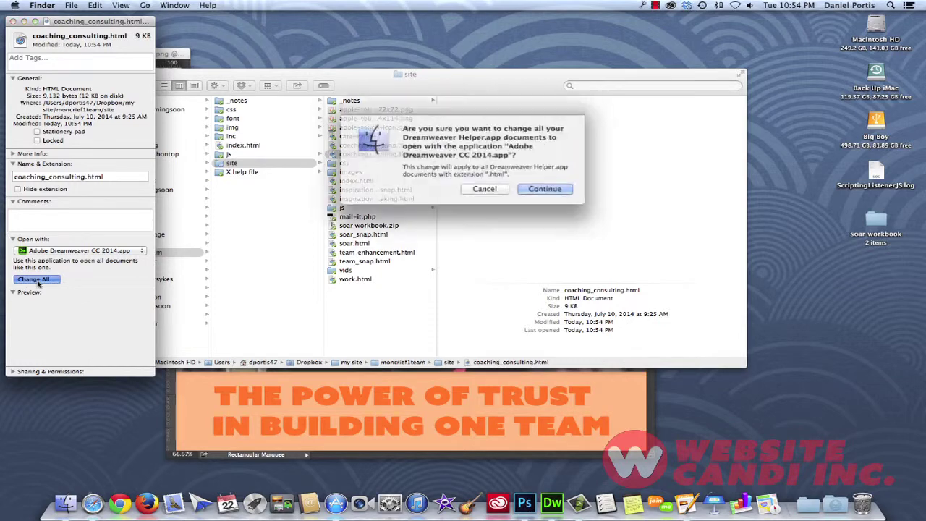
left_click(535, 190)
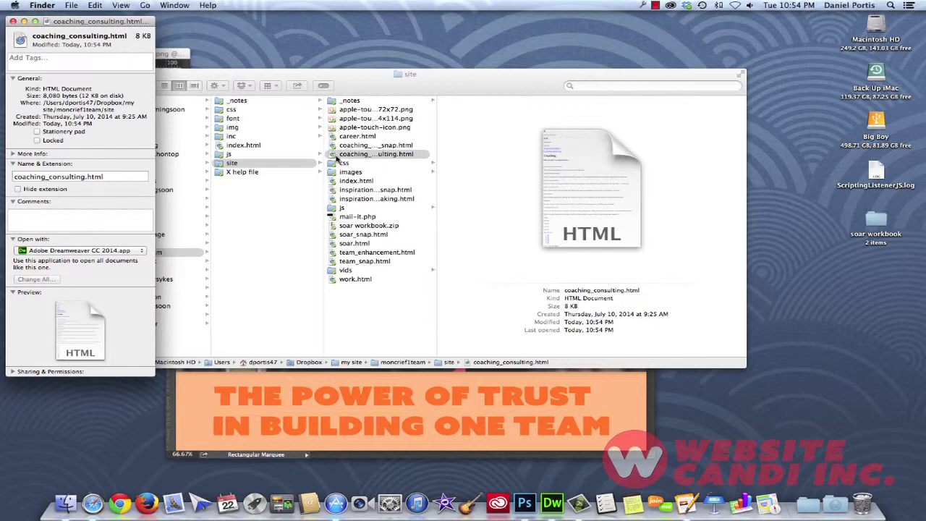
left_click(13, 21)
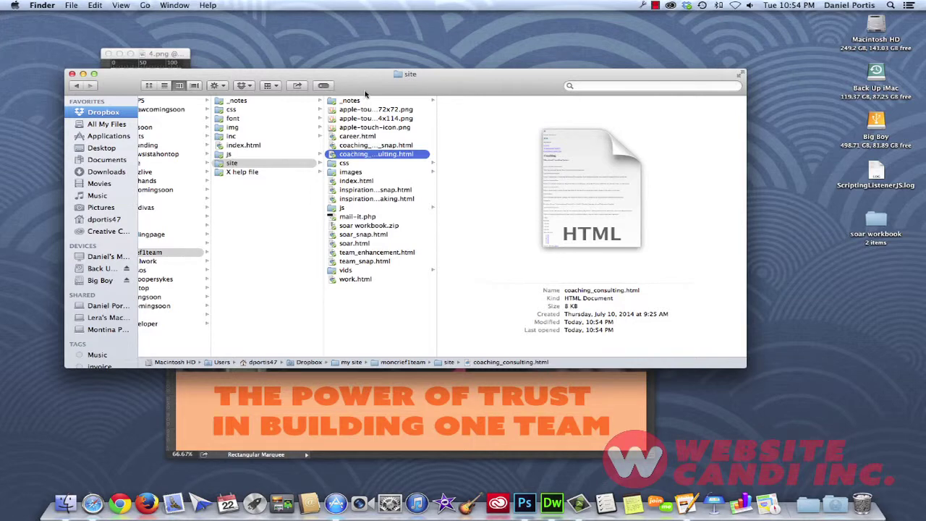
Drag the Finder site folder window by its title bar down and to the right.
left_click_drag(357, 88, 399, 138)
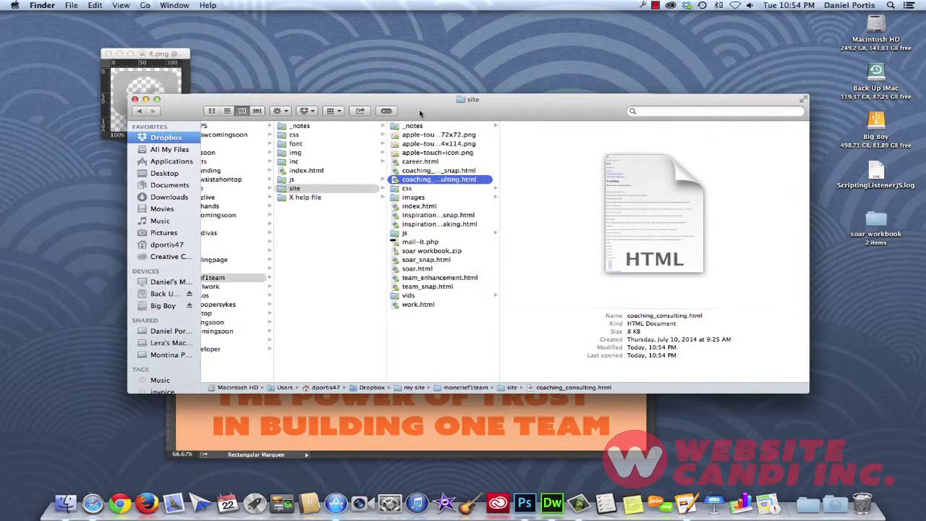